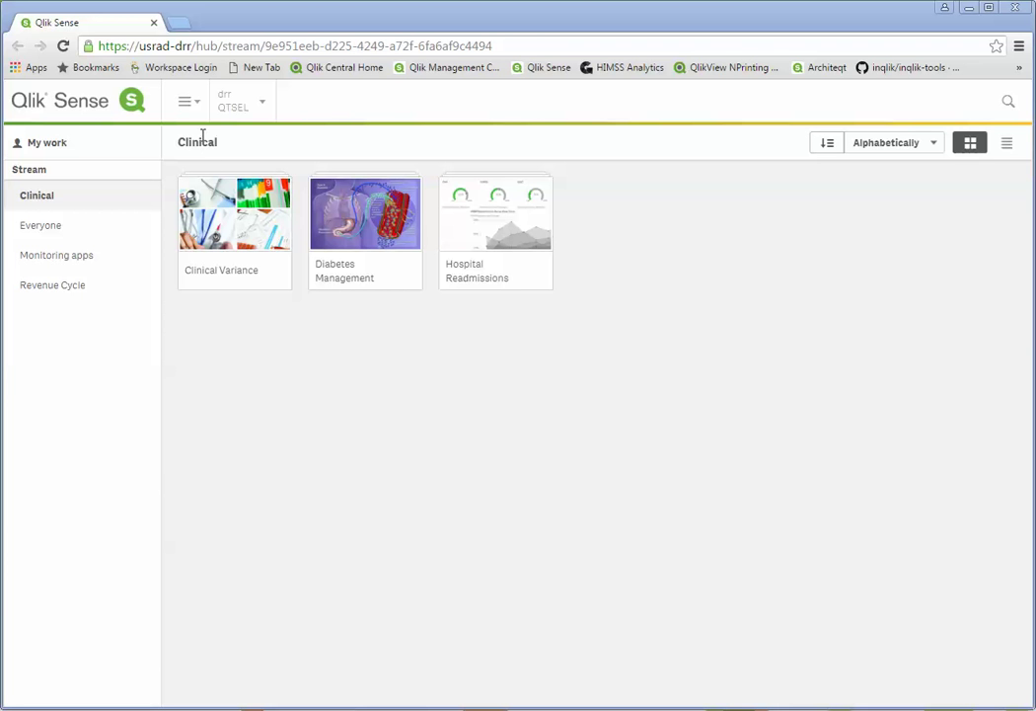
- Launch Qlik Dev Hub in a new browser tab from the hub's main menu
{"action": "left_click", "coordinate": [202, 110]}
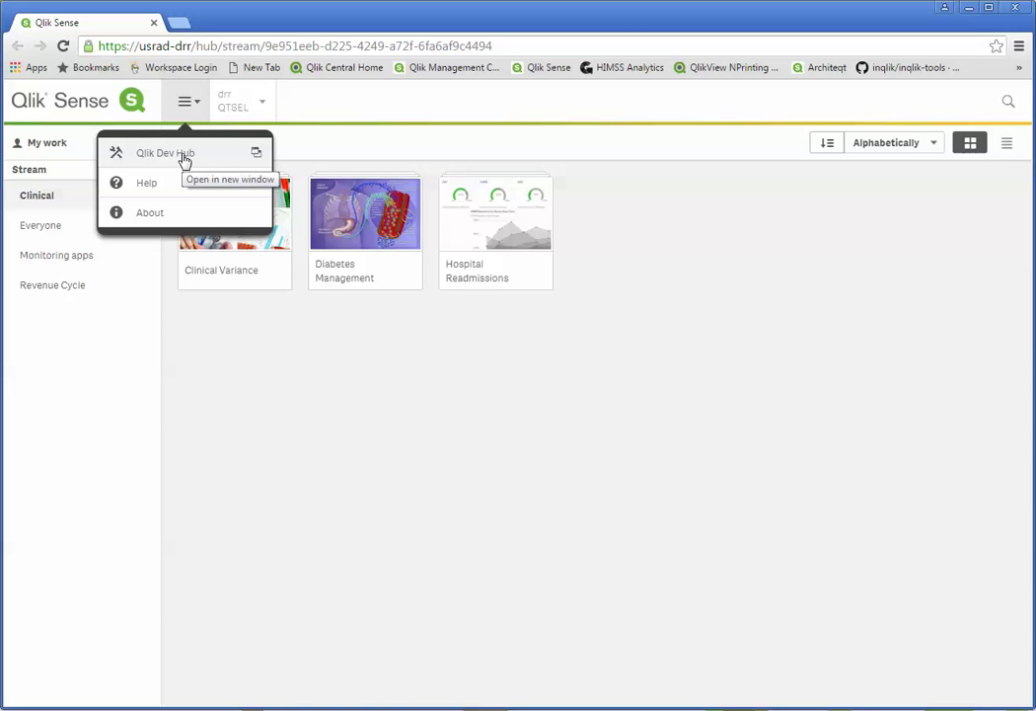
{"action": "left_click", "coordinate": [184, 158]}
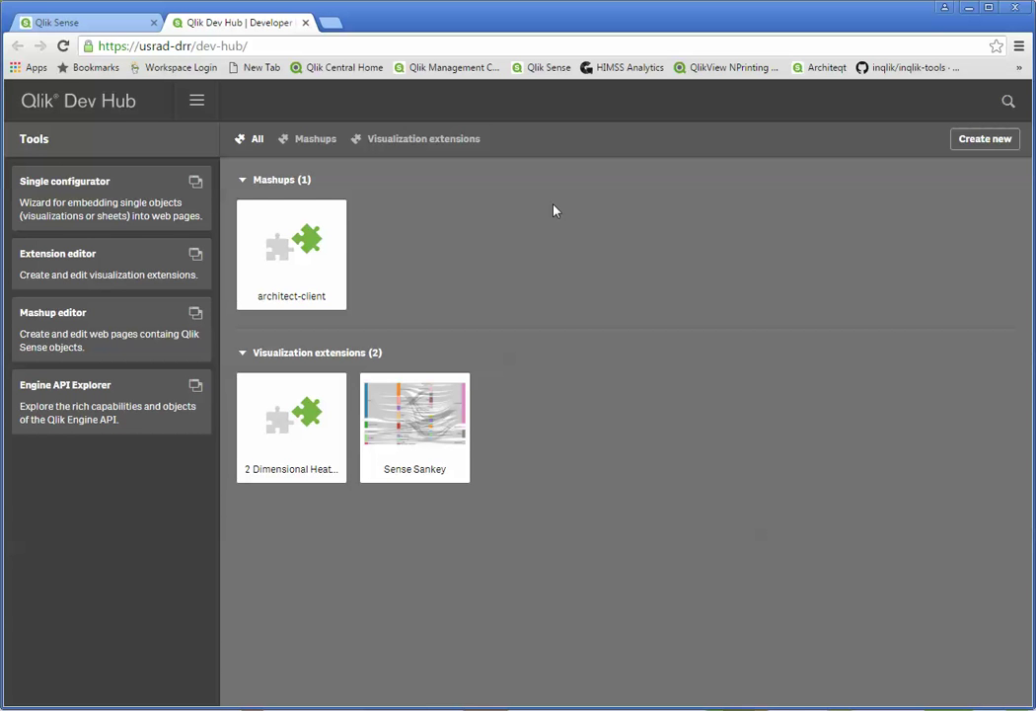
- Load Clinical Variance's Activity levels by Age Group chart into the Single configurator
{"action": "left_click", "coordinate": [161, 216]}
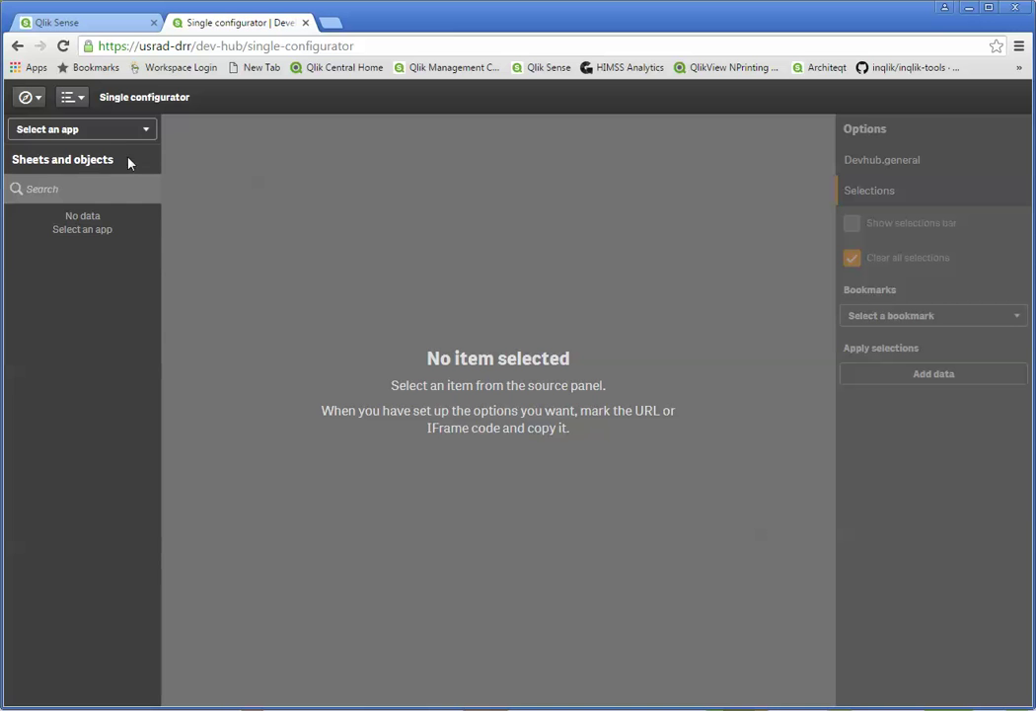
{"action": "left_click", "coordinate": [115, 129]}
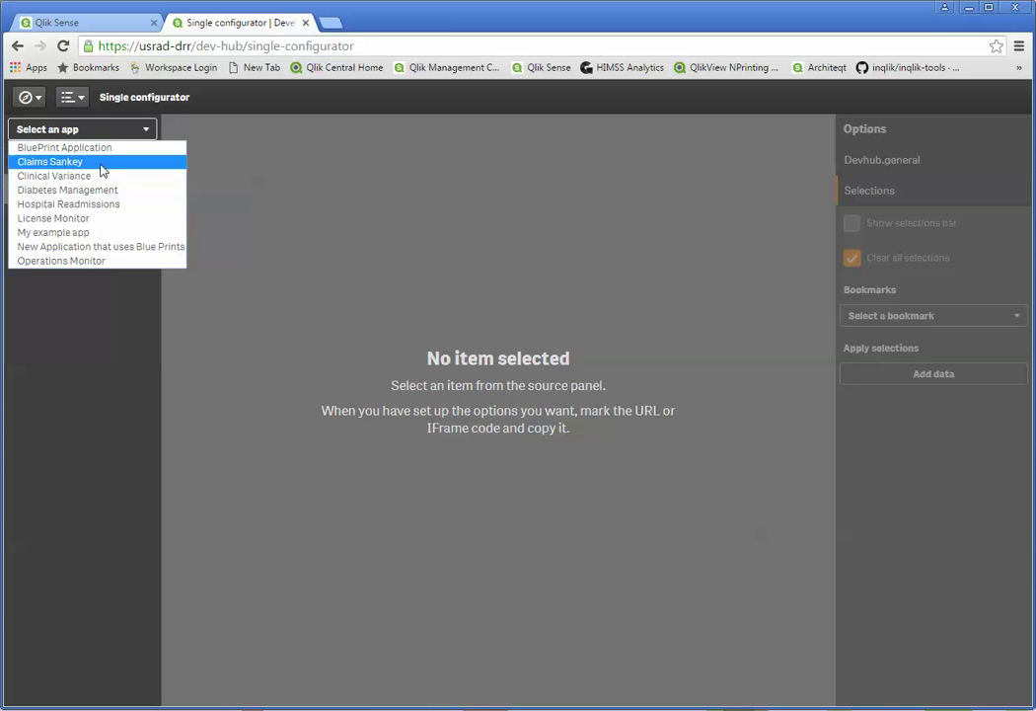
{"action": "left_click", "coordinate": [54, 175]}
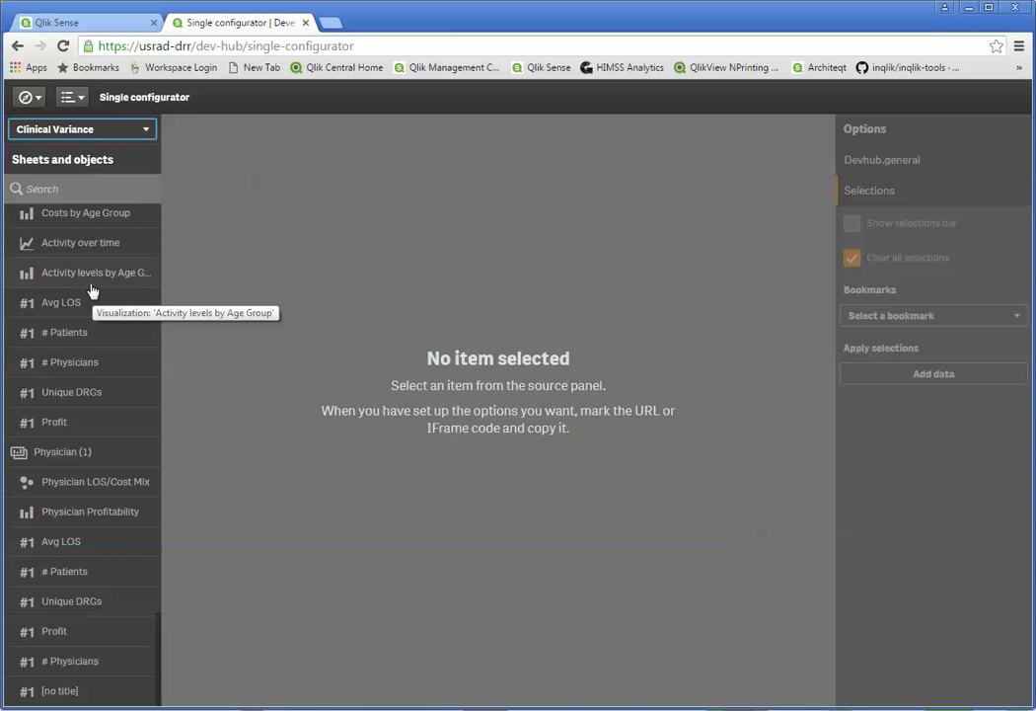
{"action": "left_click", "coordinate": [85, 278]}
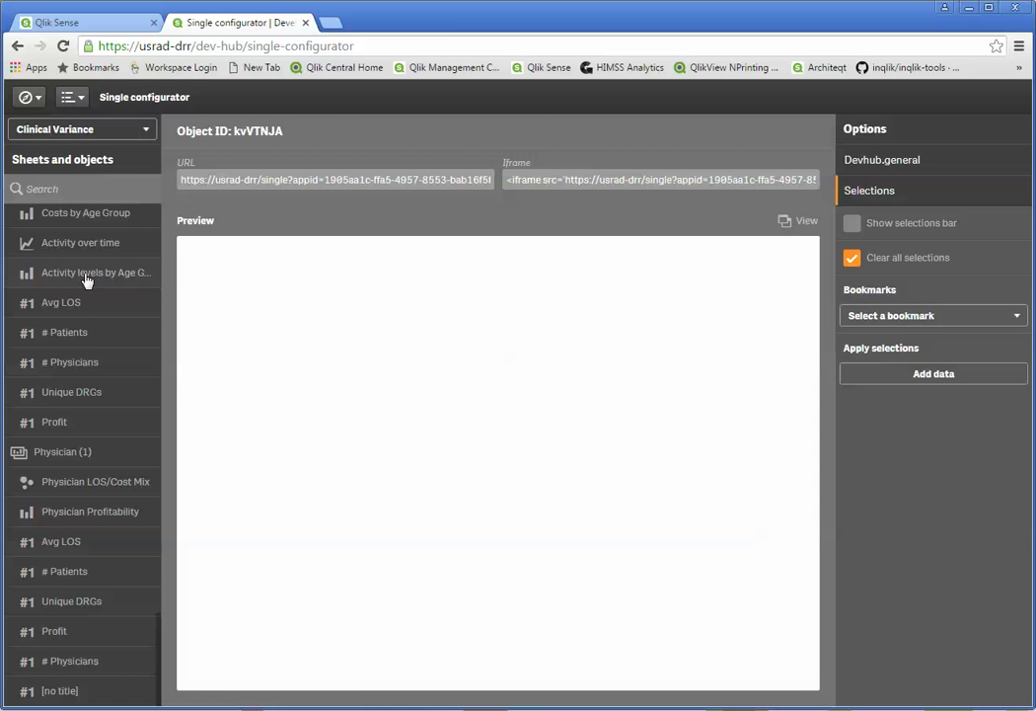
- Copy the Activity levels by Age Group chart's iframe embed code to the clipboard
{"action": "left_click", "coordinate": [286, 192]}
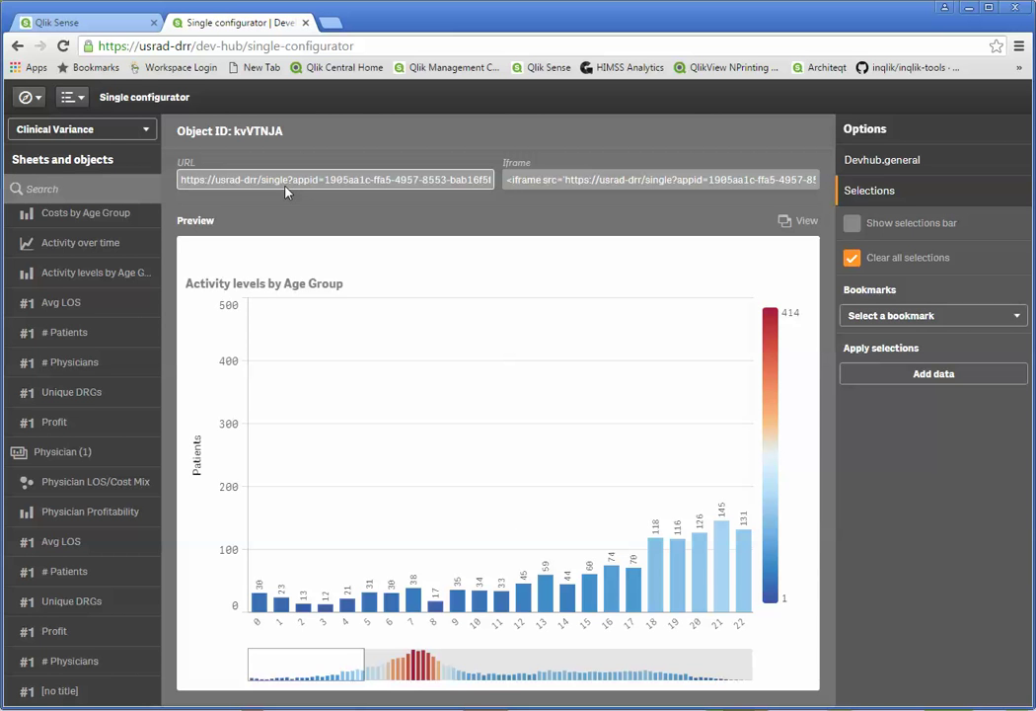
{"action": "left_click", "coordinate": [286, 192]}
{"action": "left_click", "coordinate": [541, 184]}
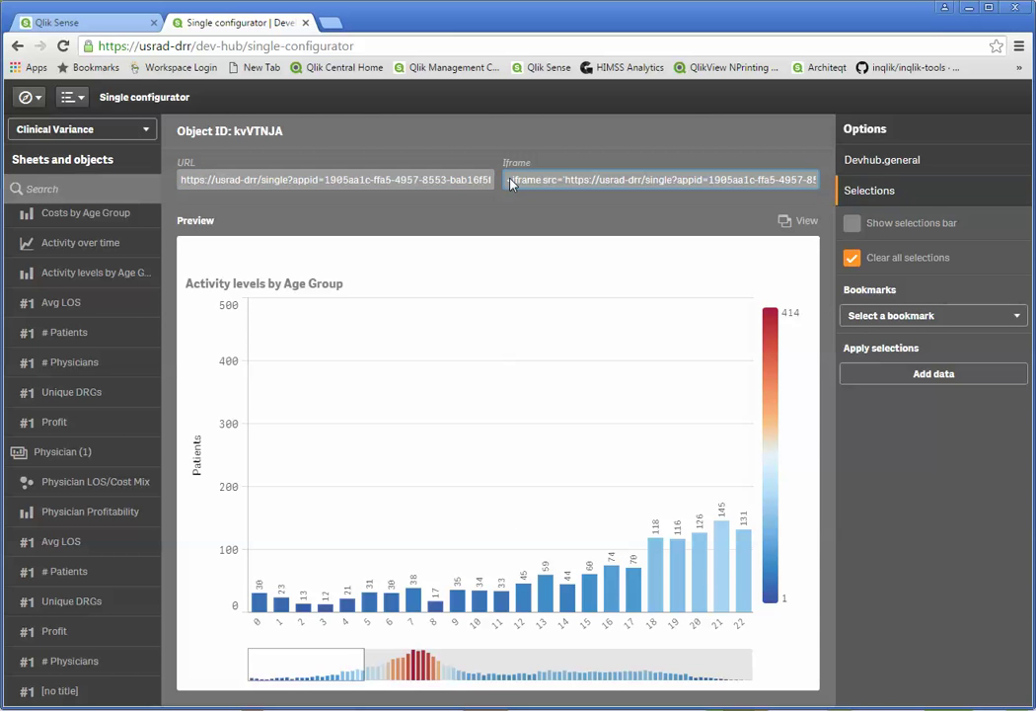
{"action": "left_click_drag", "start_coordinate": [506, 180], "coordinate": [775, 186]}
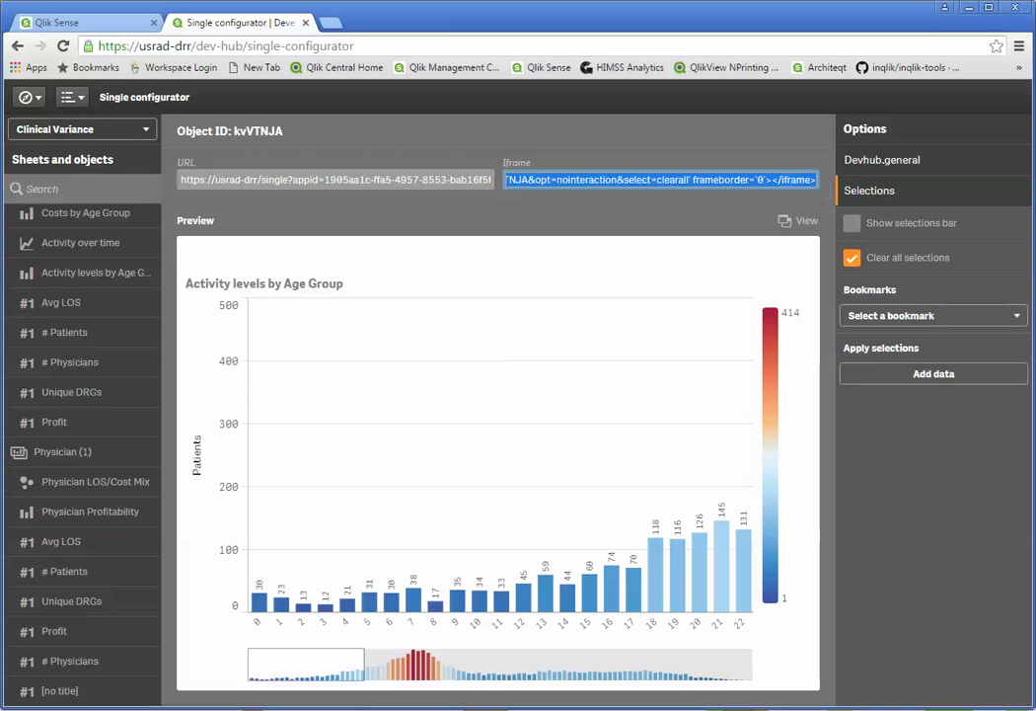
{"action": "right_click", "coordinate": [775, 186]}
{"action": "left_click", "coordinate": [784, 196]}
- Switch to the Mashup editor and start a new mashup project
{"action": "left_click", "coordinate": [27, 97]}
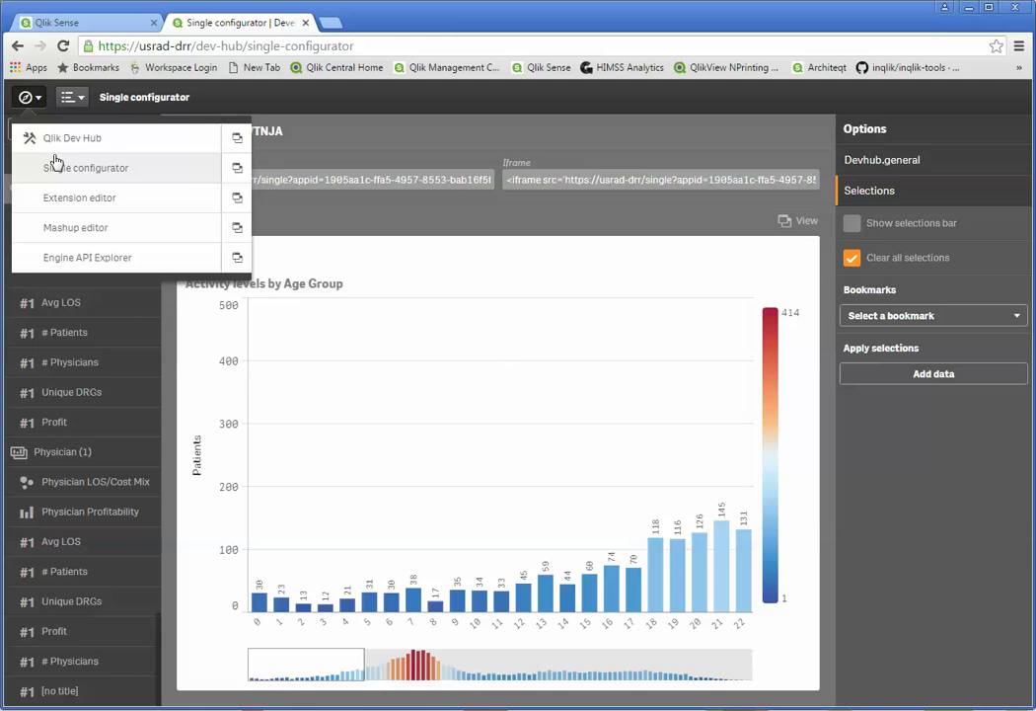
{"action": "left_click", "coordinate": [63, 232]}
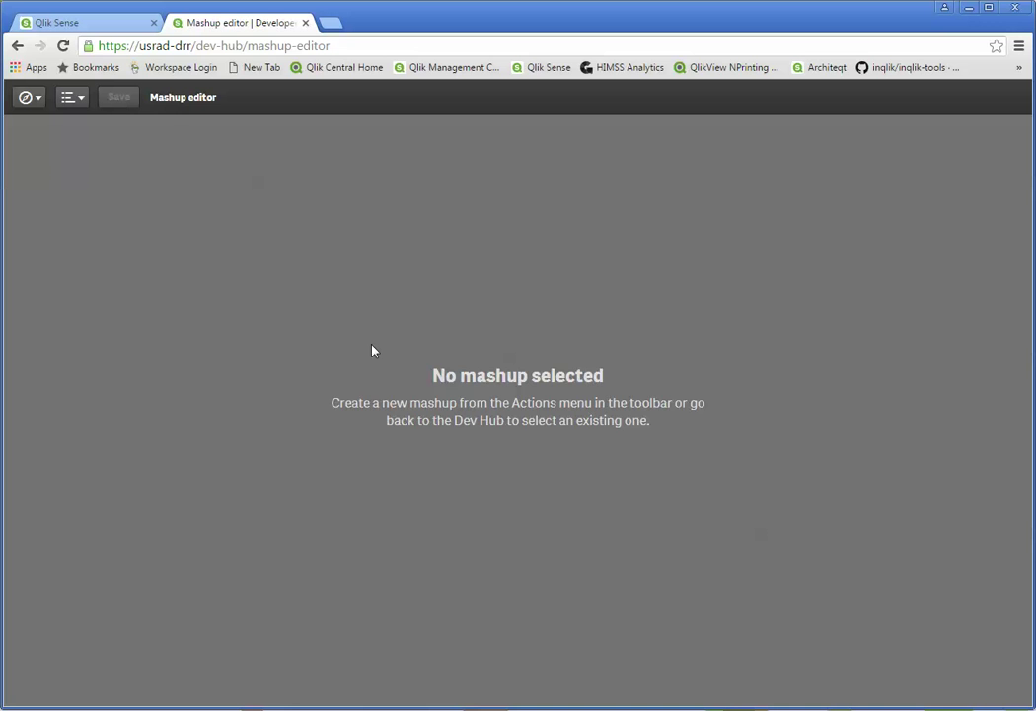
{"action": "left_click", "coordinate": [75, 98]}
{"action": "left_click", "coordinate": [97, 140]}
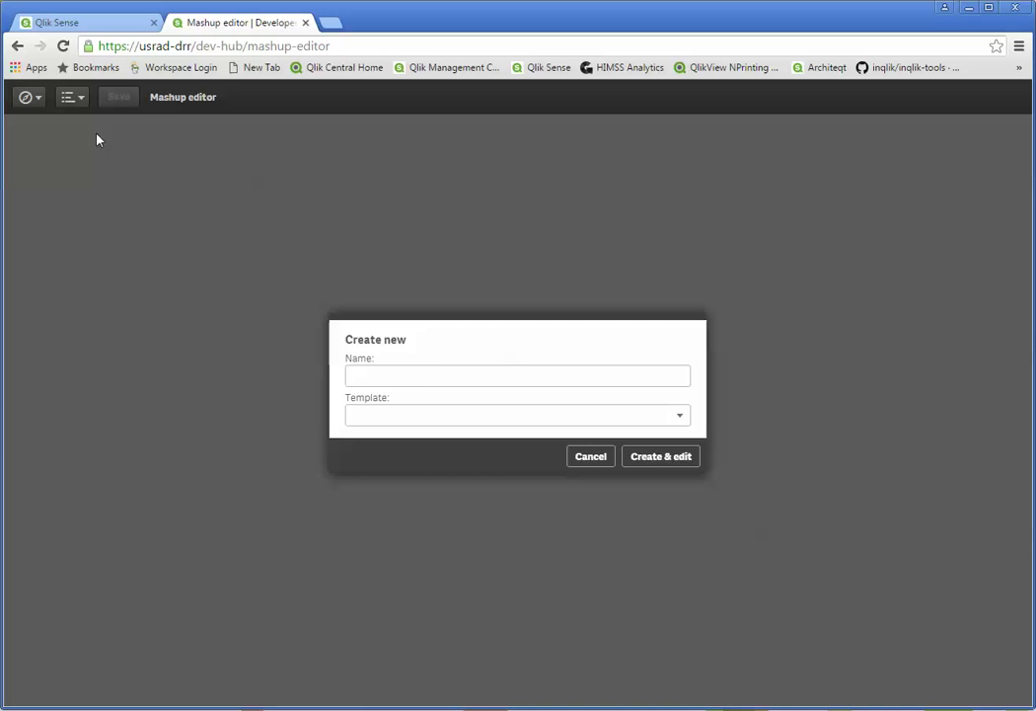
- Name the project 'YouTube Mashup Example' and choose the Basic single page mashup template
{"action": "left_click", "coordinate": [422, 371]}
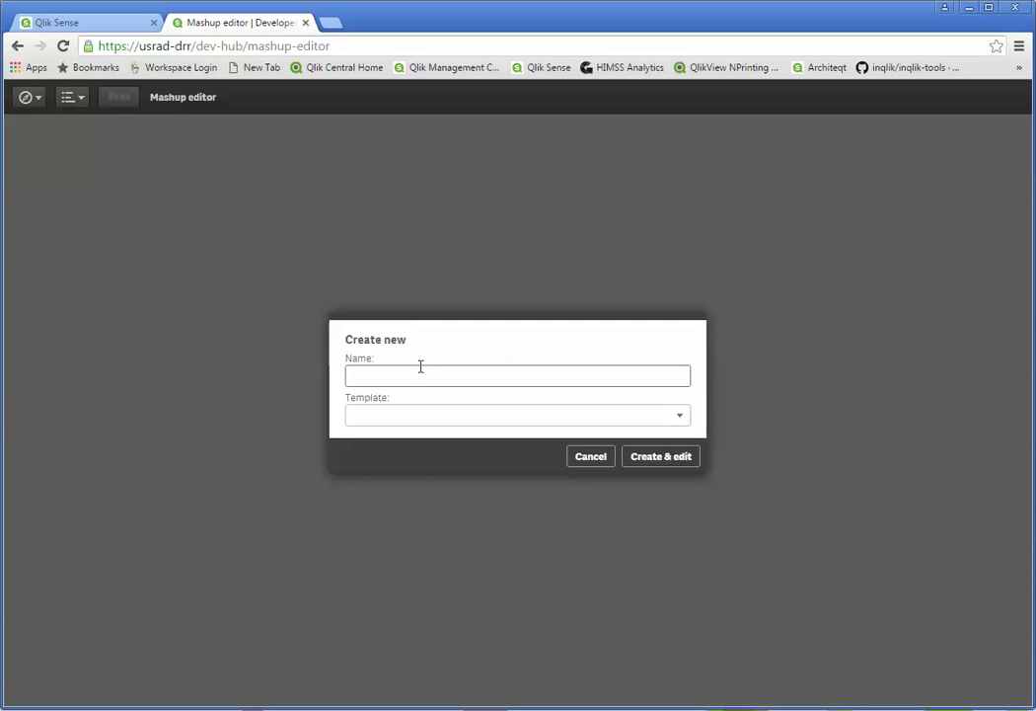
{"action": "type", "text": "YouTube Mashup Example"}
{"action": "key", "text": "Tab"}
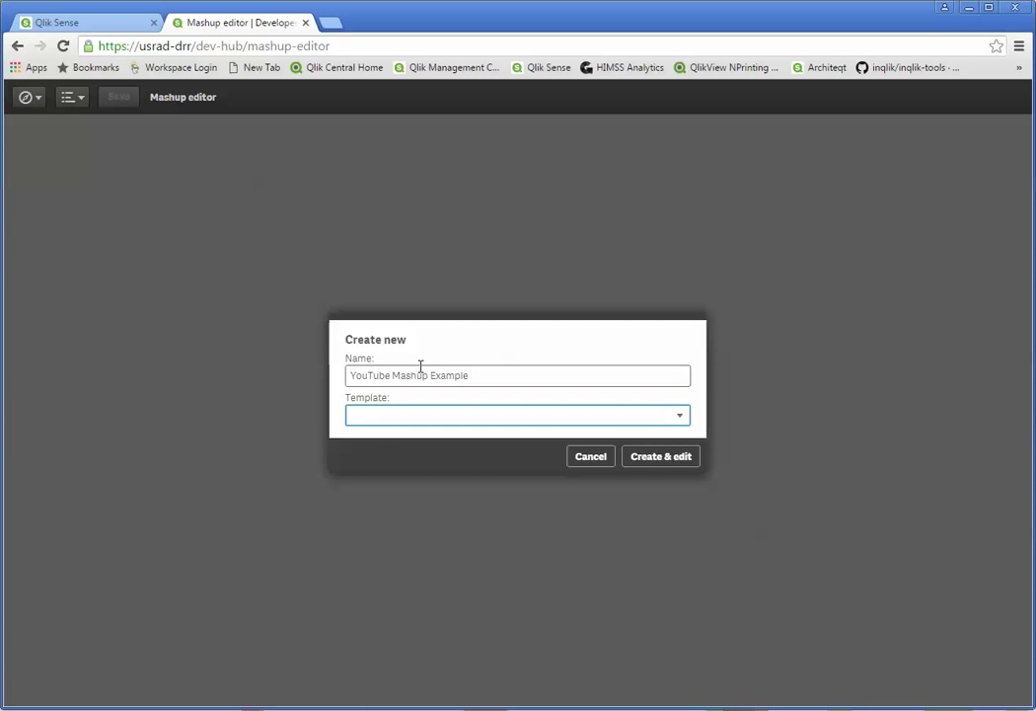
{"action": "left_click", "coordinate": [621, 421]}
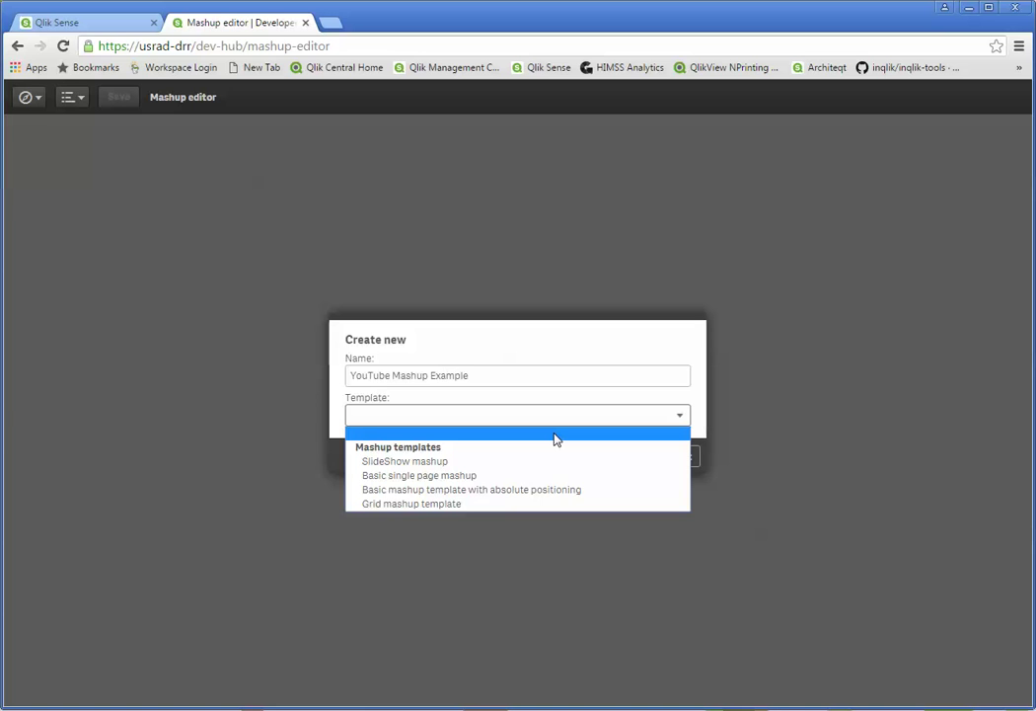
{"action": "left_click", "coordinate": [421, 478]}
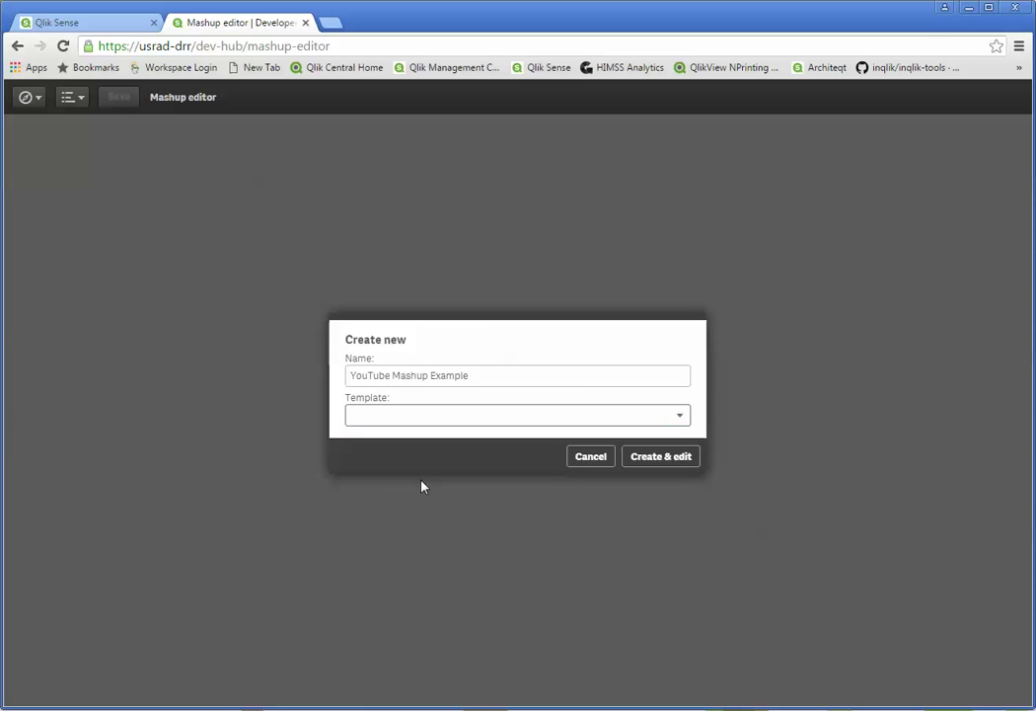
- Create the mashup and scroll its empty layout with Heading1 and Heading2 sections
{"action": "left_click", "coordinate": [669, 460]}
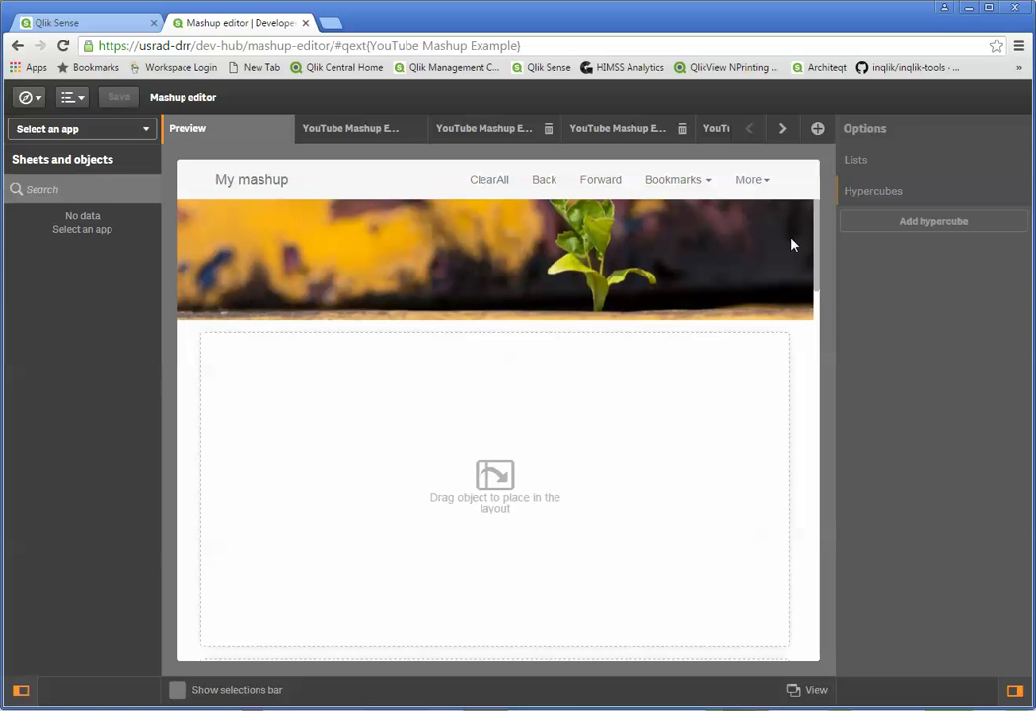
{"action": "scroll", "coordinate": [817, 253], "scroll_direction": "down", "scroll_amount": 3}
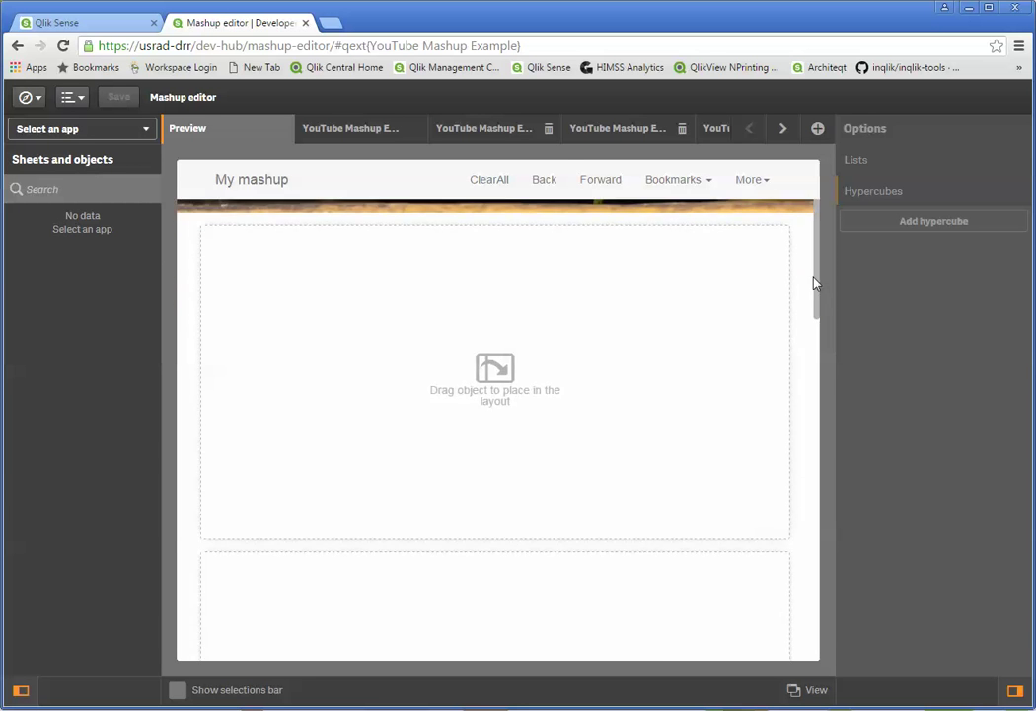
{"action": "left_click_drag", "start_coordinate": [805, 336], "coordinate": [823, 262]}
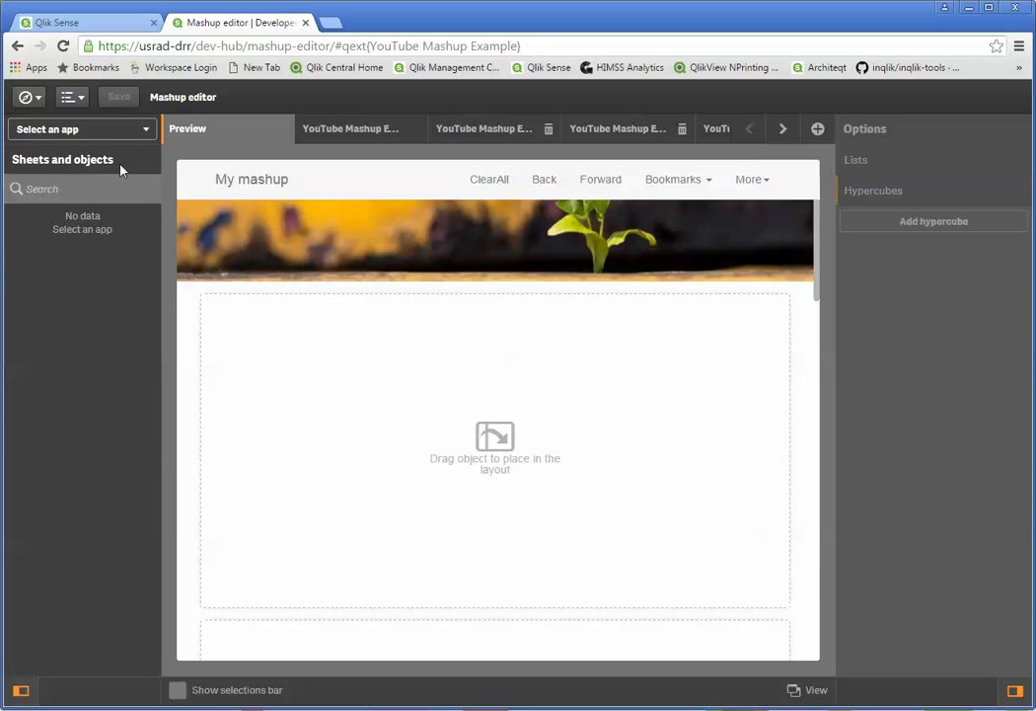
- Drop Clinical Variance's Activity levels by Age Group chart into the first layout area
{"action": "left_click", "coordinate": [132, 130]}
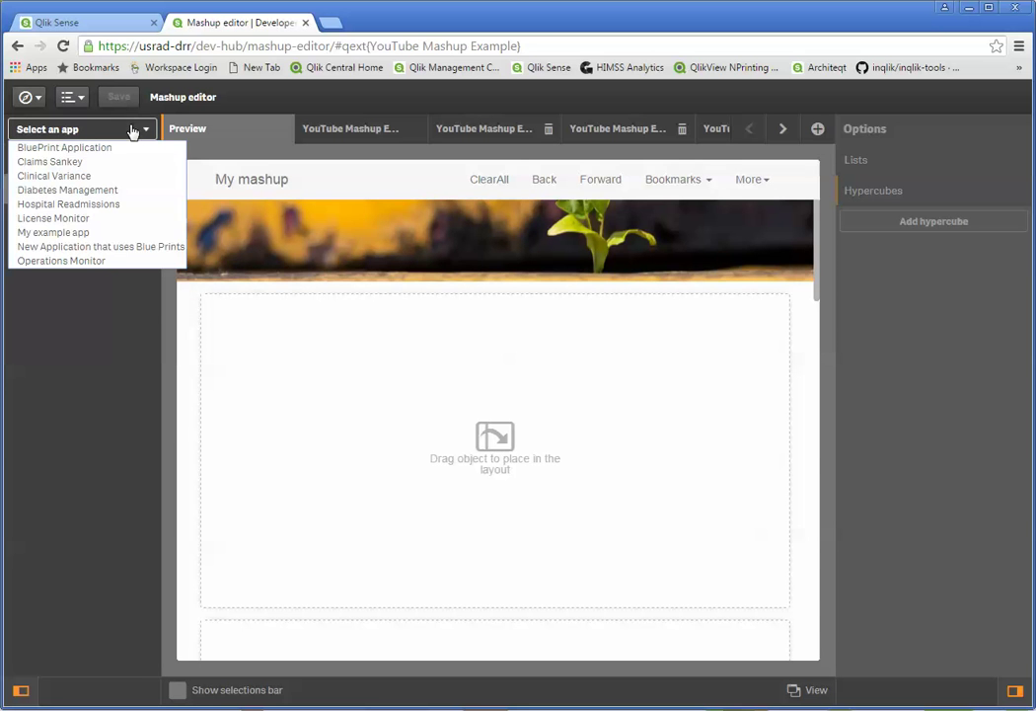
{"action": "left_click", "coordinate": [69, 177]}
{"action": "scroll", "coordinate": [129, 375], "scroll_direction": "down", "scroll_amount": 10}
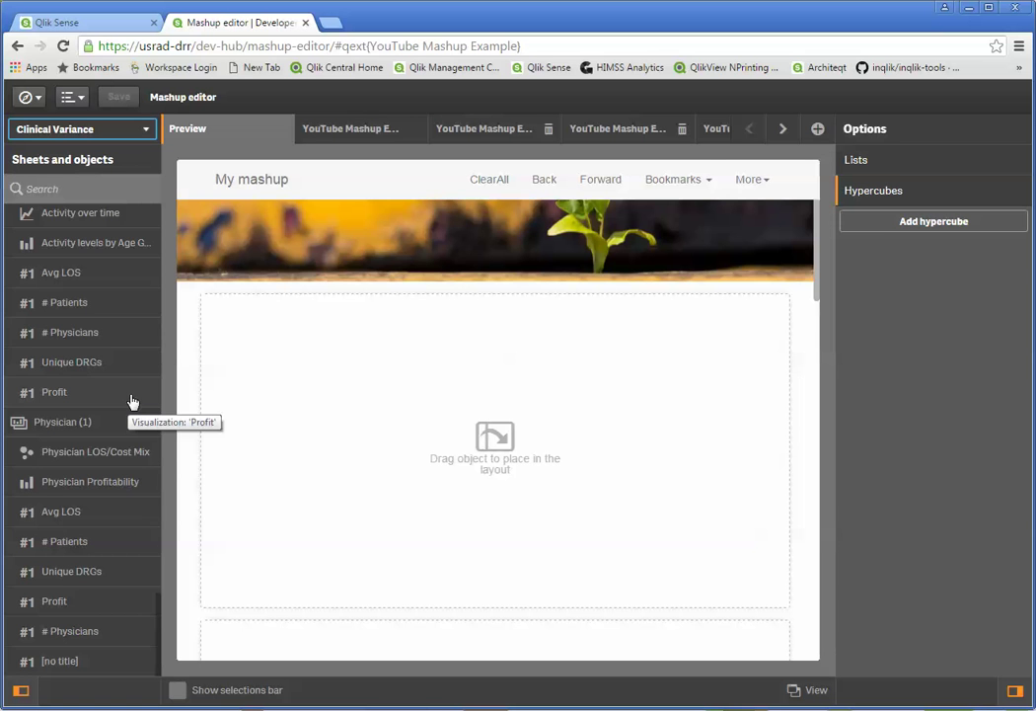
{"action": "left_click_drag", "start_coordinate": [99, 246], "coordinate": [393, 407]}
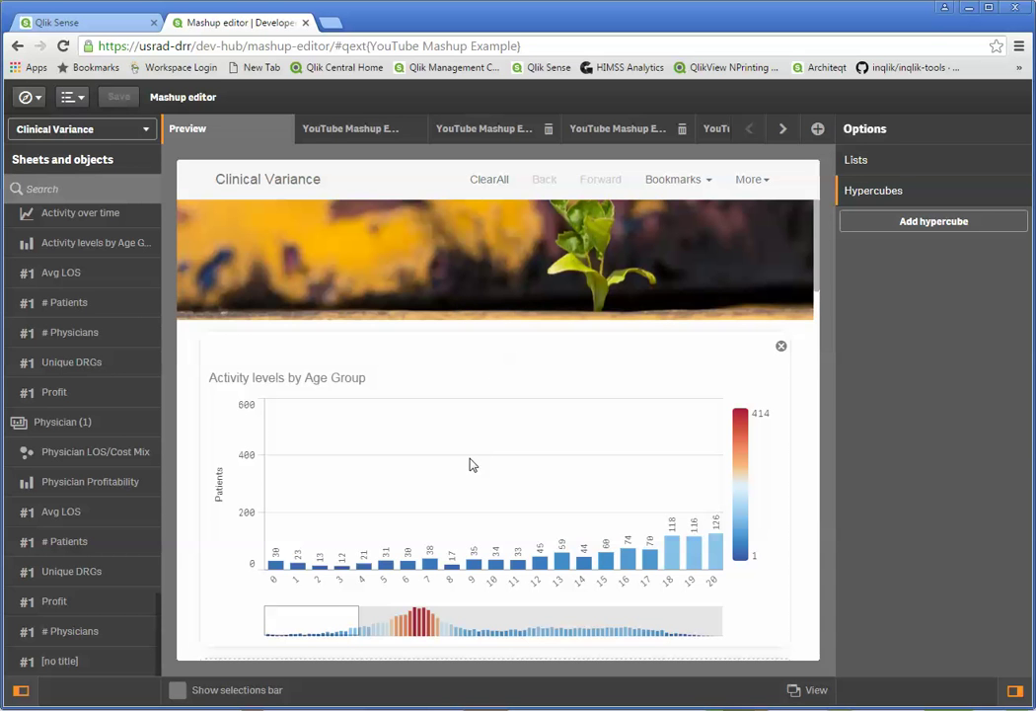
{"action": "left_click_drag", "start_coordinate": [818, 273], "coordinate": [814, 361]}
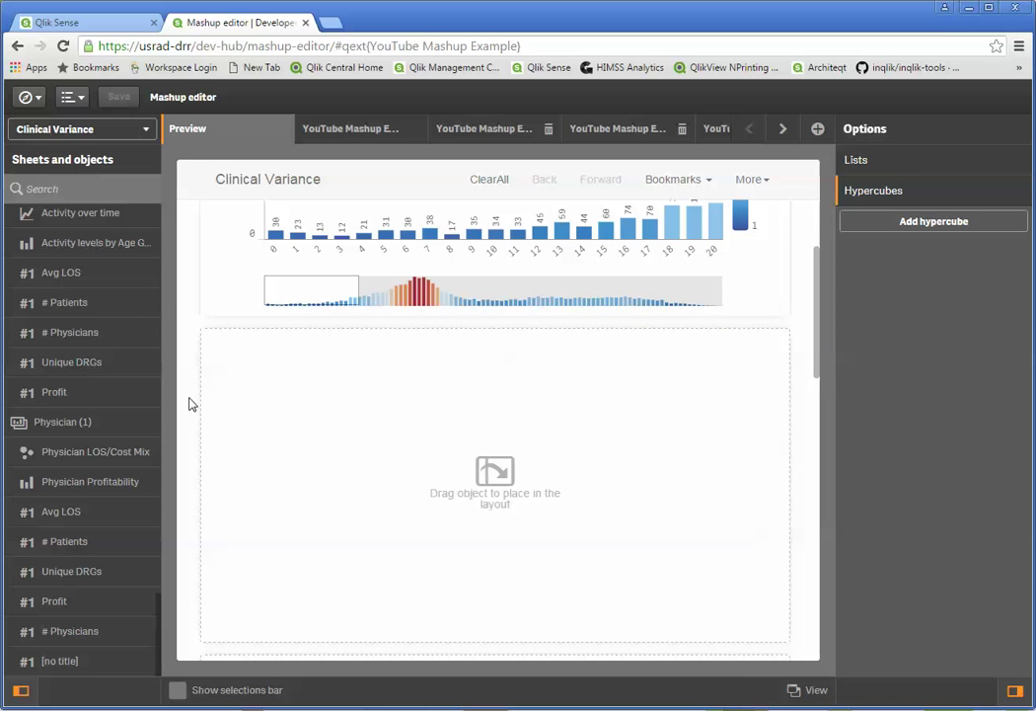
- Drop Diabetes Management's Visits vs. Blood Pressure Readings scatter chart into the second layout area
{"action": "left_click", "coordinate": [144, 134]}
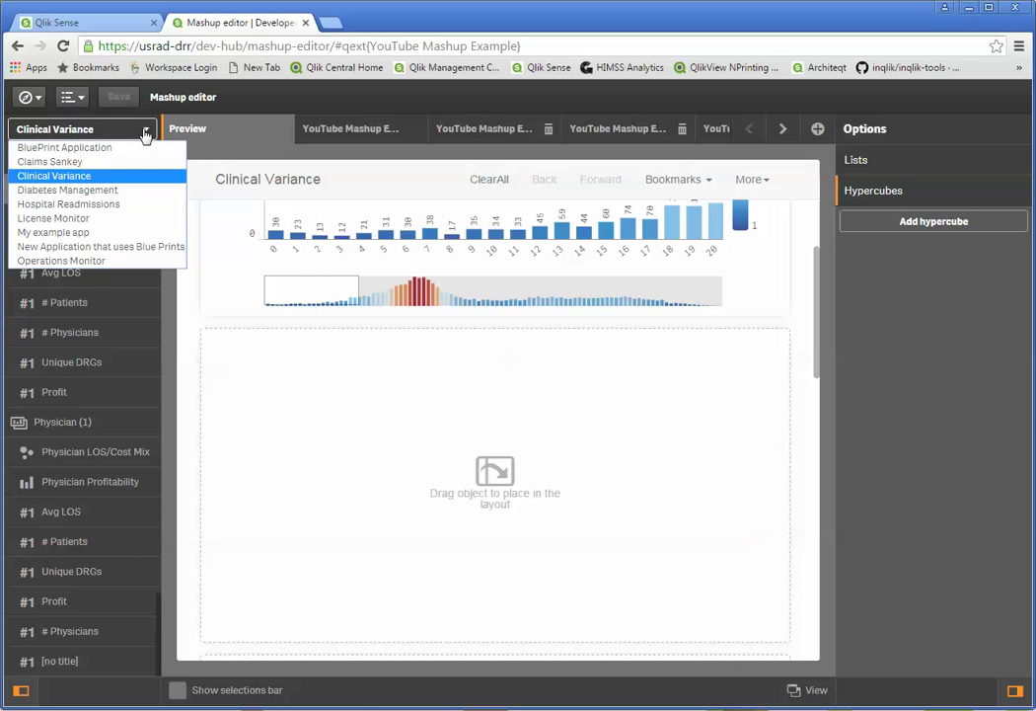
{"action": "left_click", "coordinate": [99, 190]}
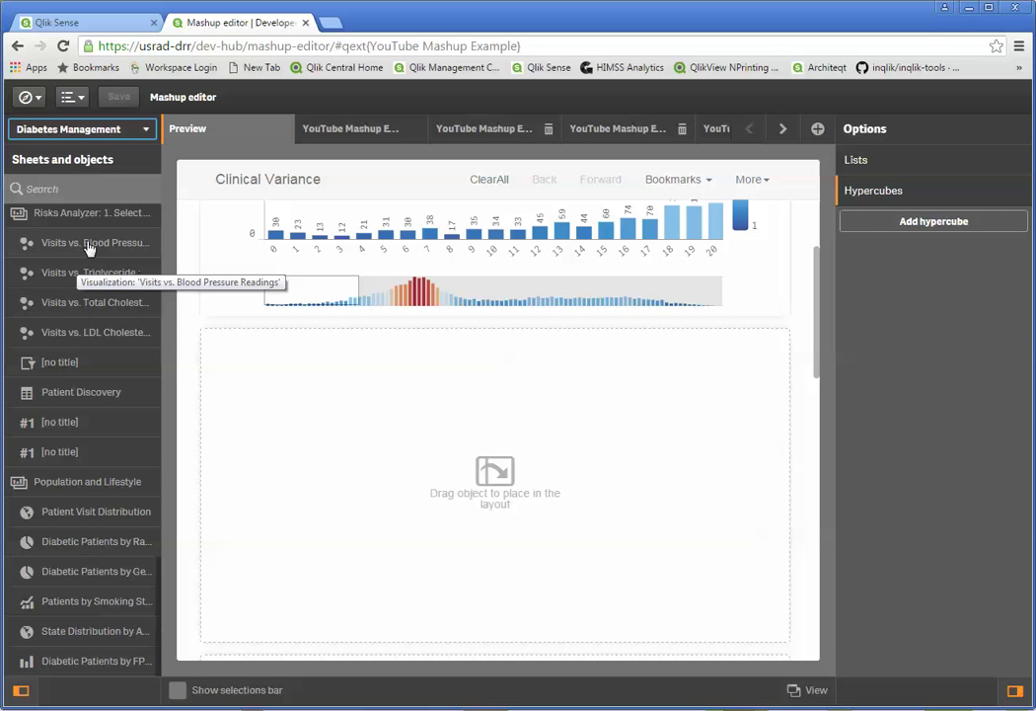
{"action": "left_click_drag", "start_coordinate": [88, 247], "coordinate": [419, 462]}
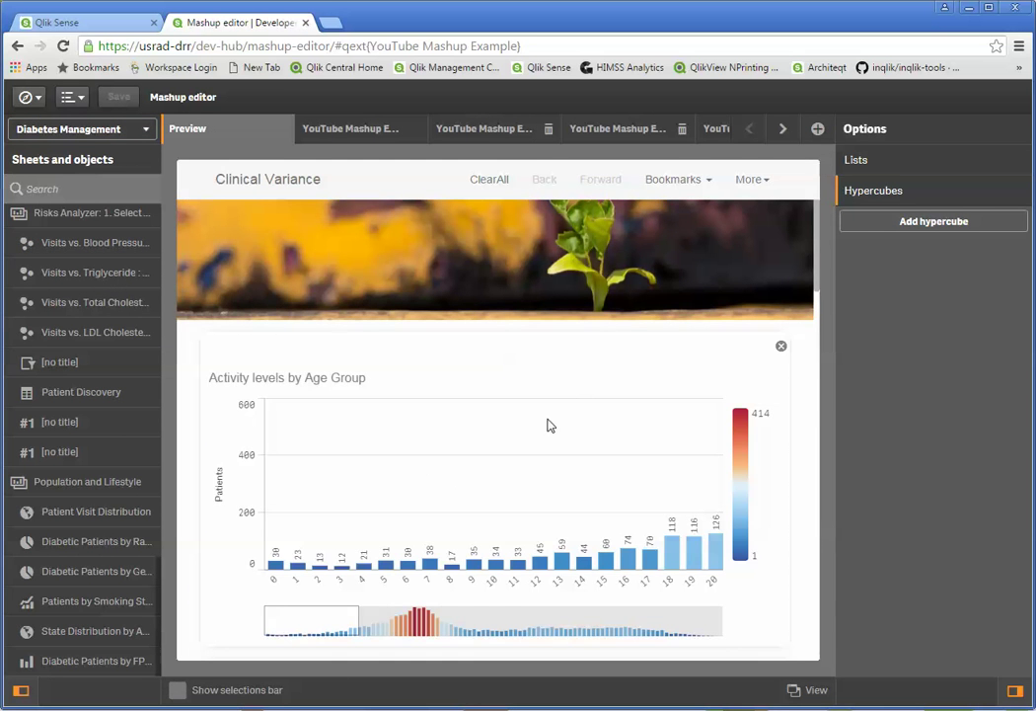
{"action": "left_click_drag", "start_coordinate": [815, 261], "coordinate": [817, 436]}
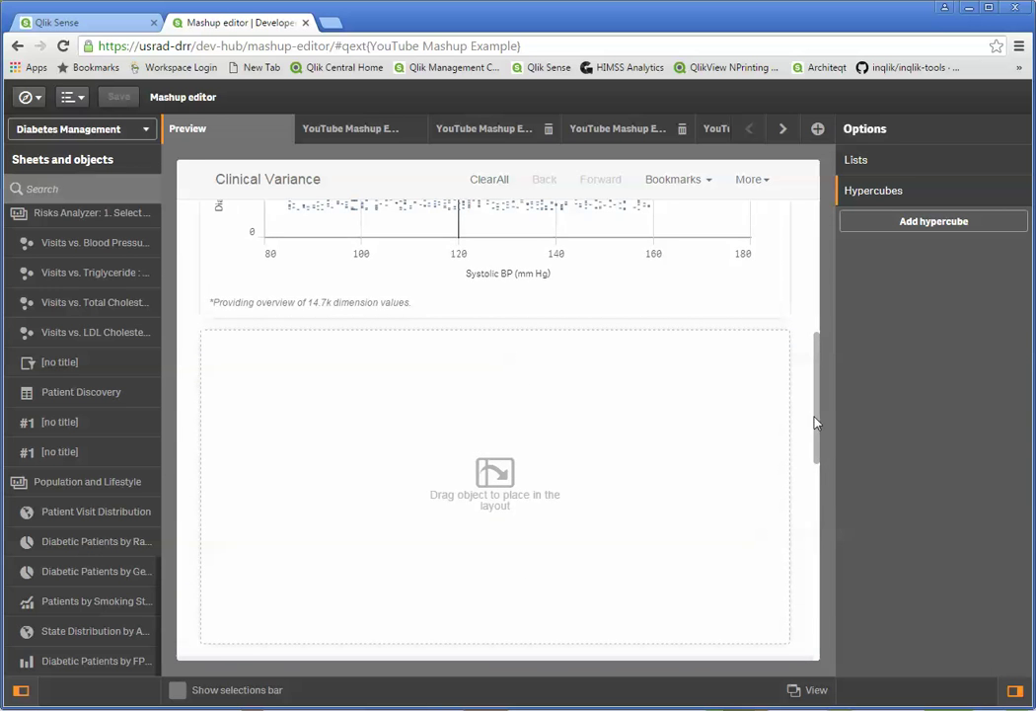
- Place Hospital Readmissions' HRRP Patient Age Groups chart and HRRP Condition Distribution map beside Heading1
{"action": "left_click", "coordinate": [129, 132]}
{"action": "left_click", "coordinate": [101, 205]}
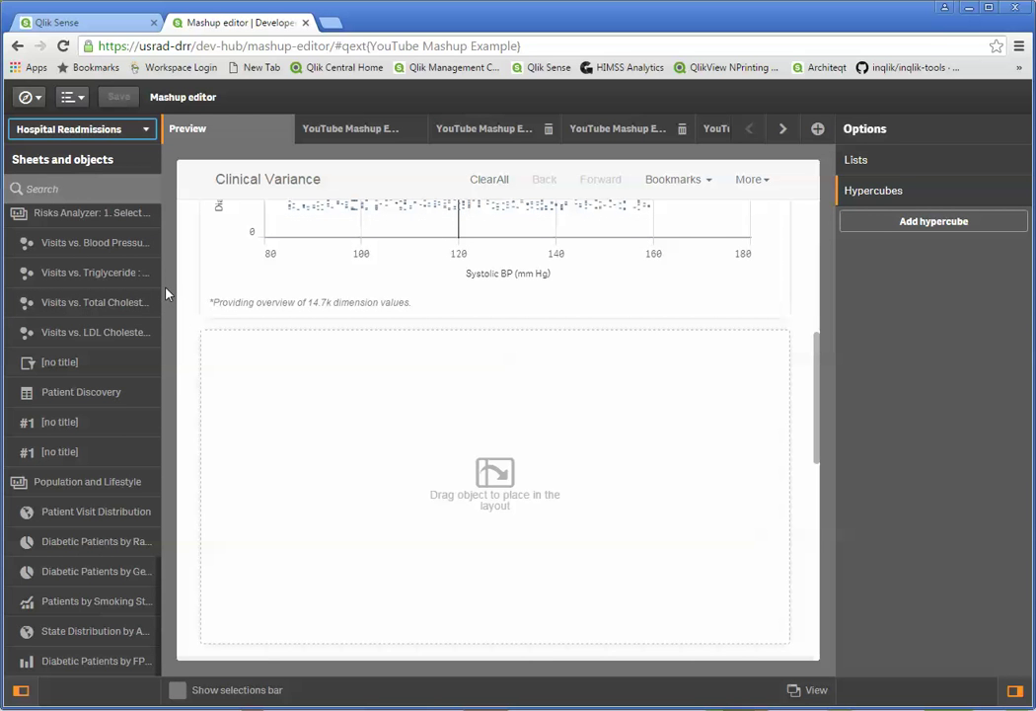
{"action": "scroll", "coordinate": [166, 293], "scroll_direction": "down", "scroll_amount": 5}
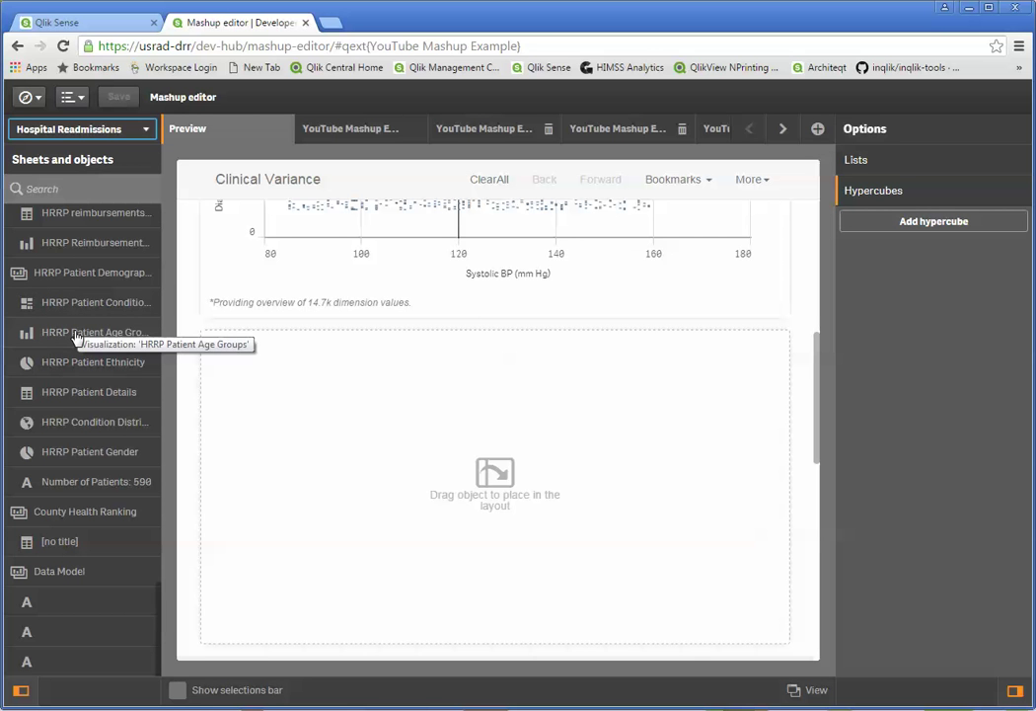
{"action": "left_click_drag", "start_coordinate": [76, 337], "coordinate": [461, 464]}
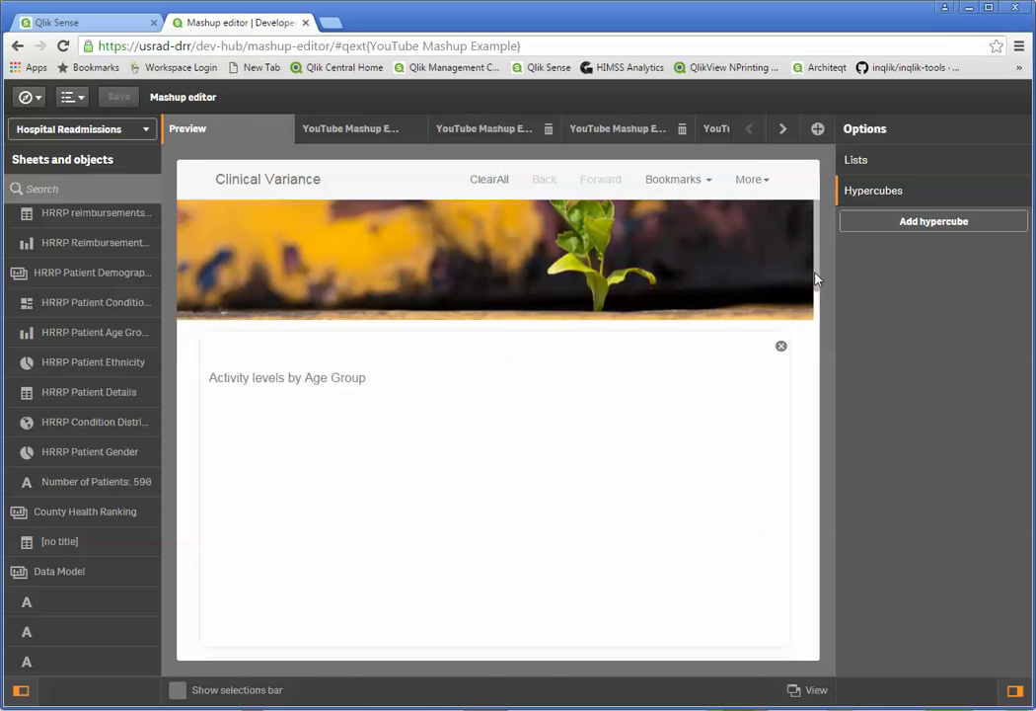
{"action": "left_click_drag", "start_coordinate": [815, 275], "coordinate": [826, 551]}
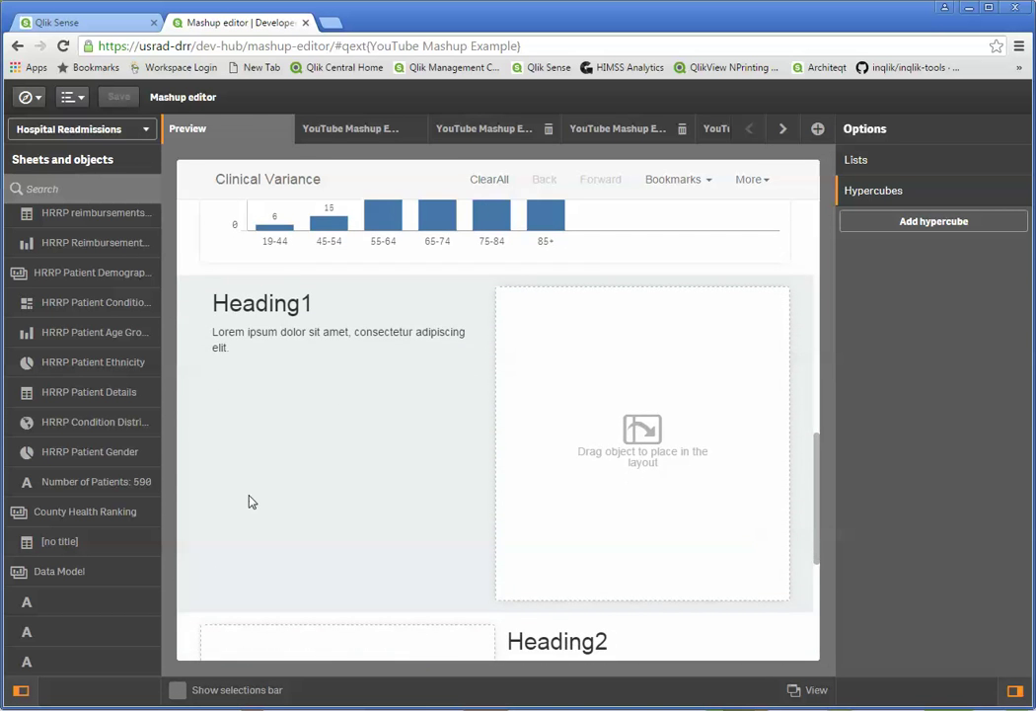
{"action": "left_click_drag", "start_coordinate": [93, 428], "coordinate": [601, 454]}
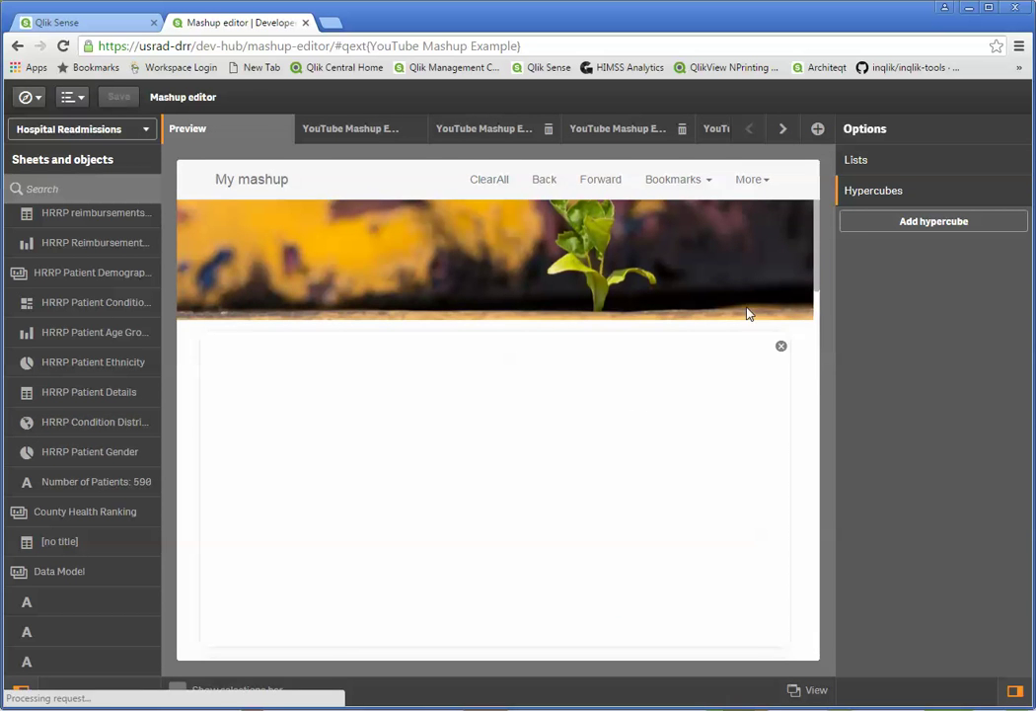
{"action": "left_click_drag", "start_coordinate": [812, 250], "coordinate": [809, 510]}
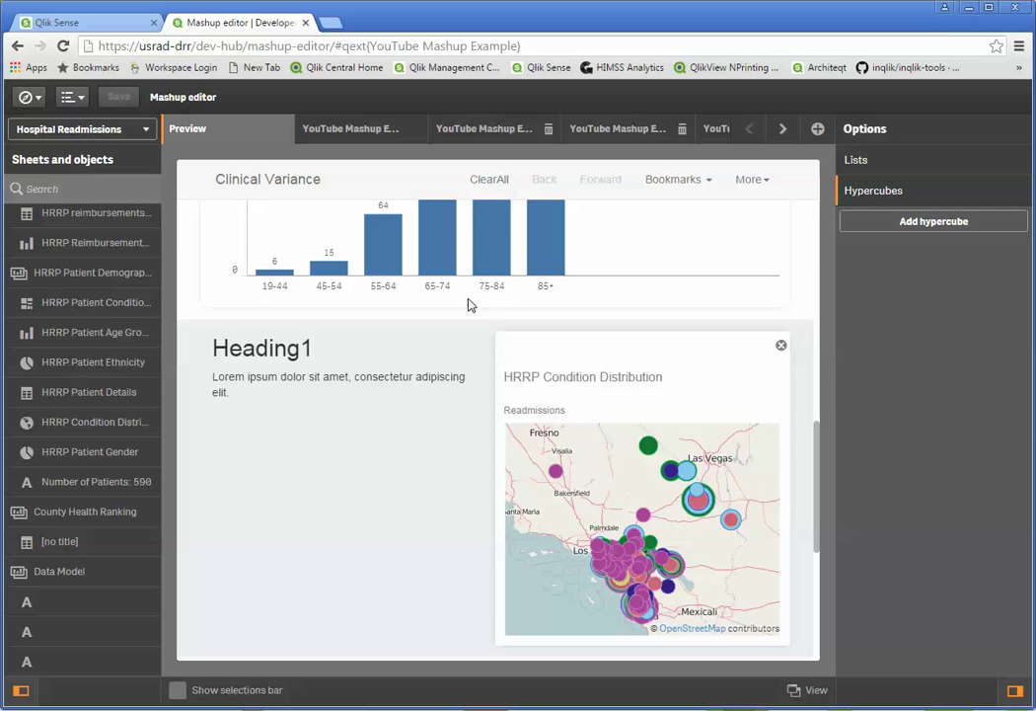
- View the YouTube Mashup Example live in a new tab and select its URL
{"action": "left_click", "coordinate": [796, 691]}
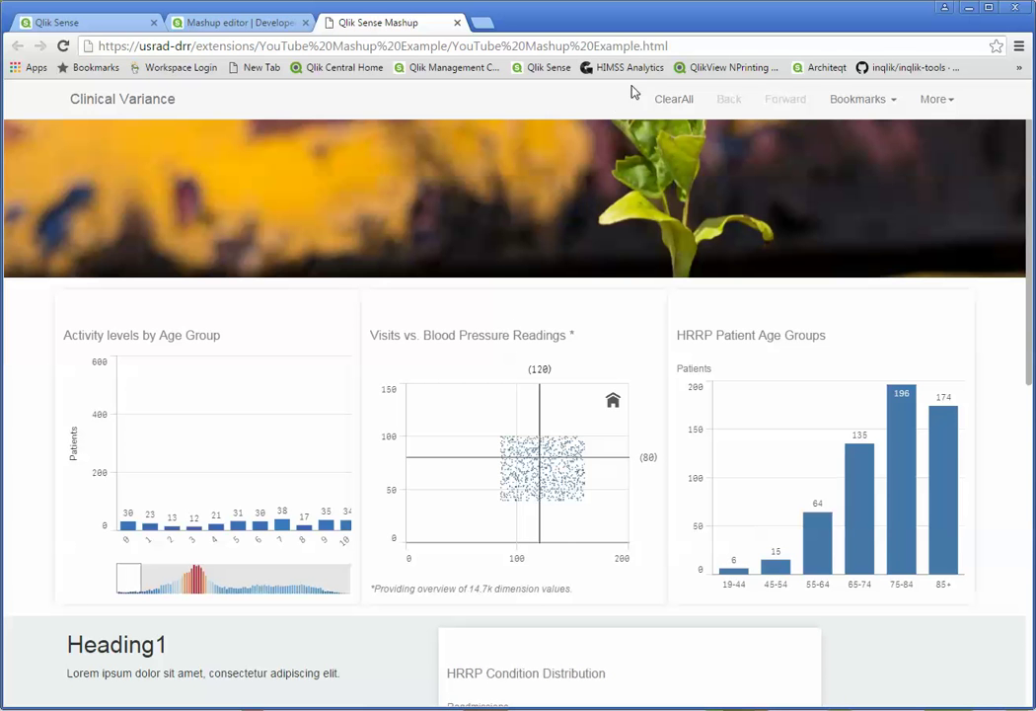
{"action": "left_click", "coordinate": [676, 45]}
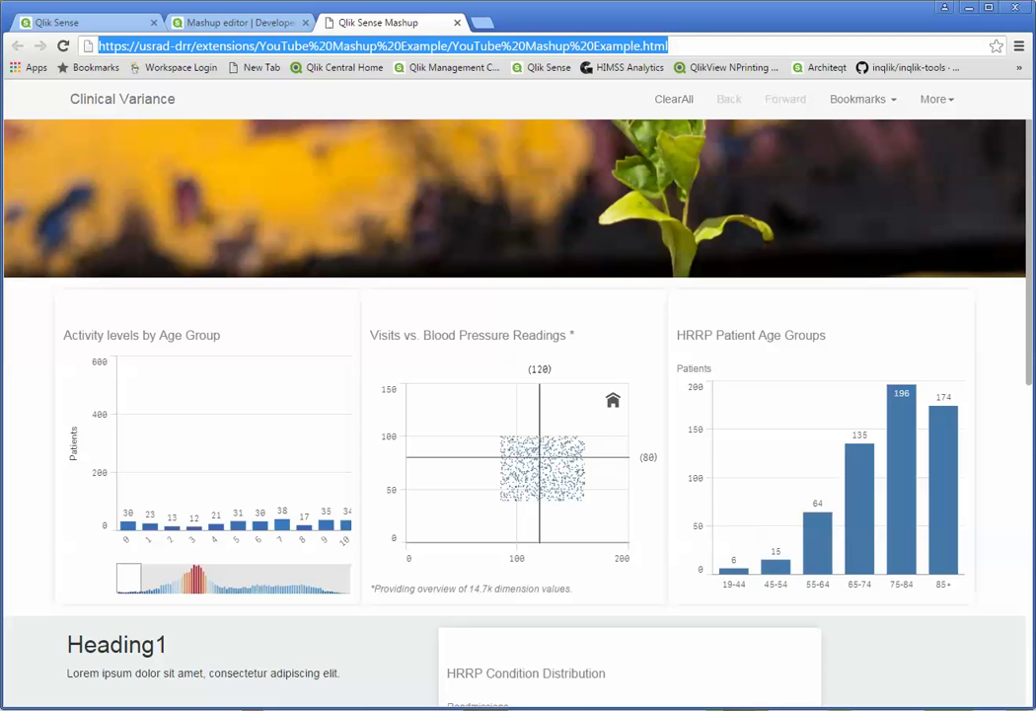
{"action": "mouse_move", "coordinate": [1027, 148]}
{"action": "left_mouse_down"}
{"action": "mouse_move", "coordinate": [1009, 396]}
{"action": "mouse_move", "coordinate": [1015, 141]}
{"action": "left_mouse_up"}
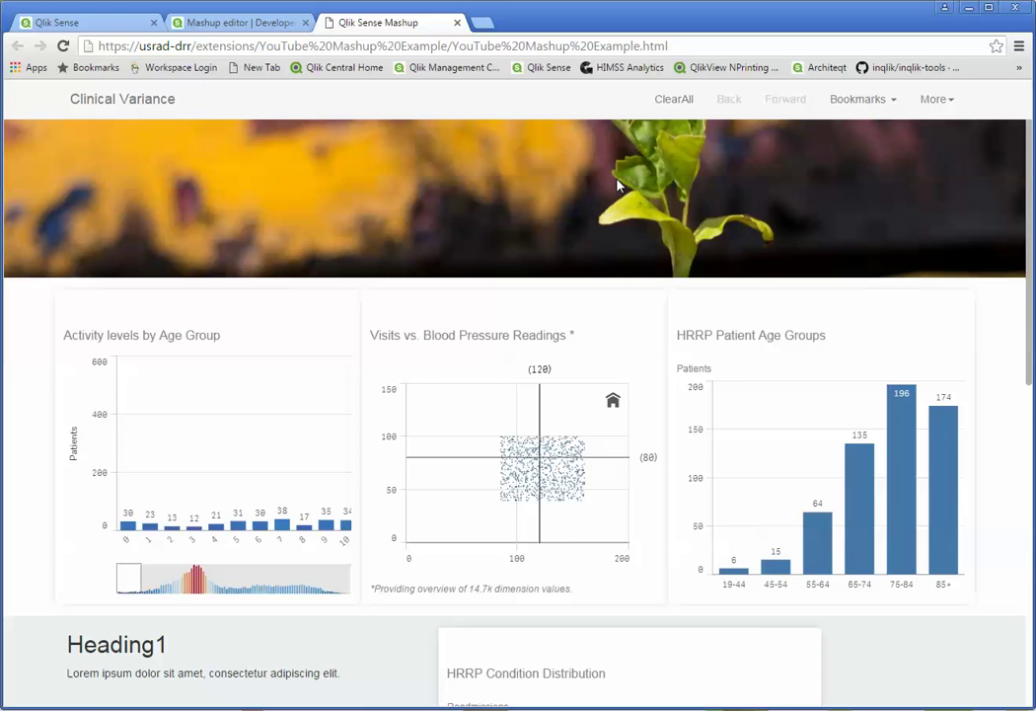
{"action": "left_click", "coordinate": [117, 25]}
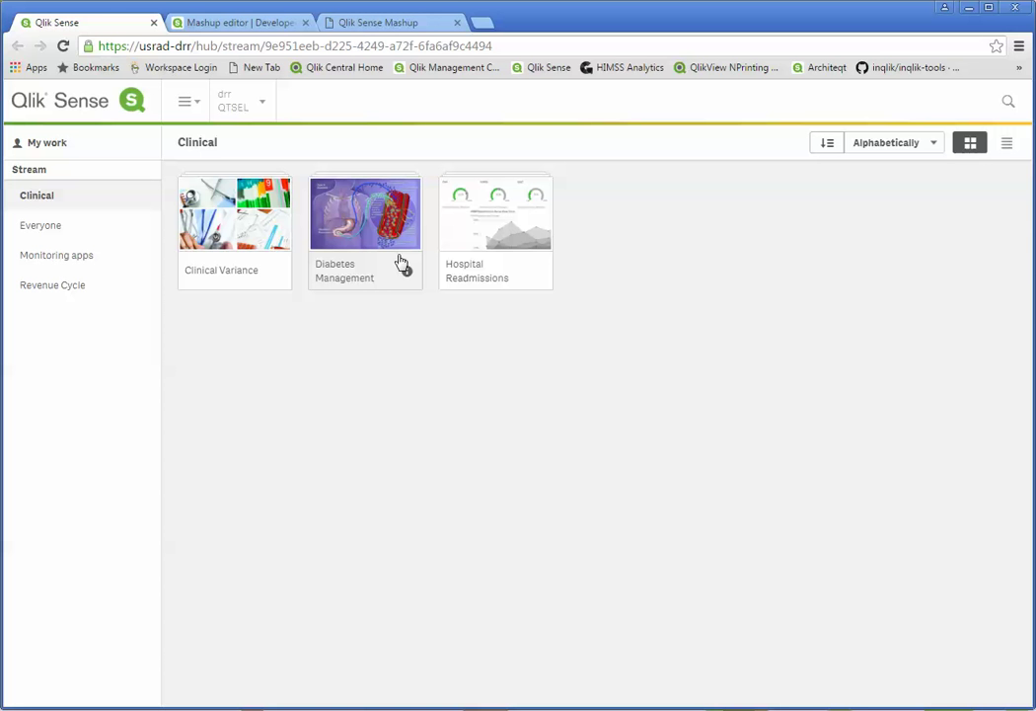
{"action": "left_click", "coordinate": [389, 27]}
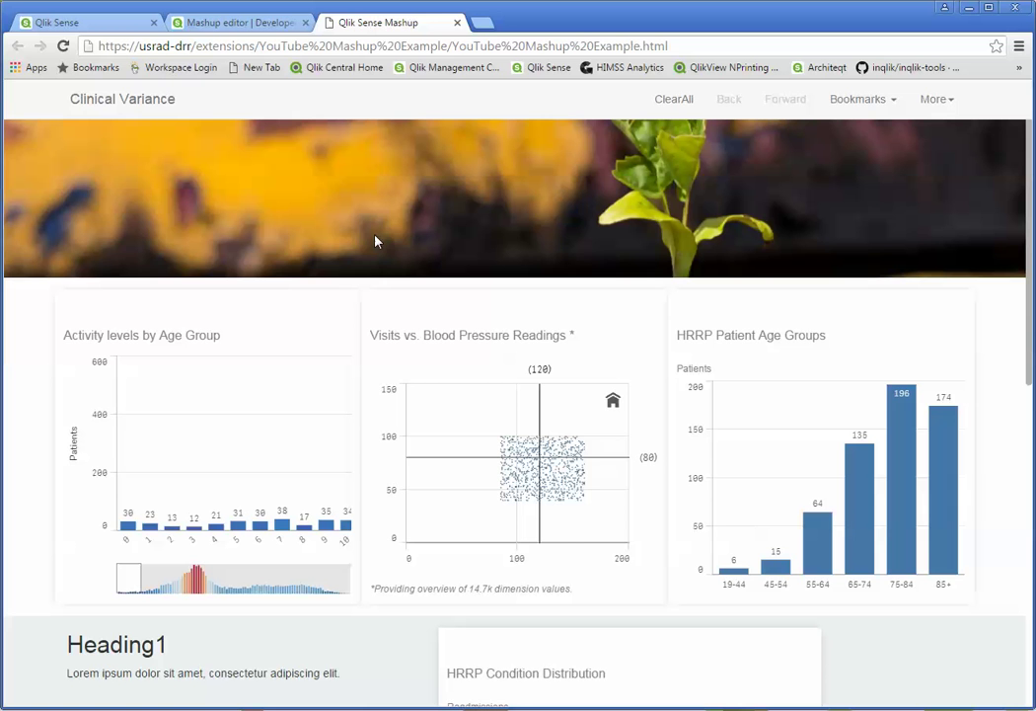